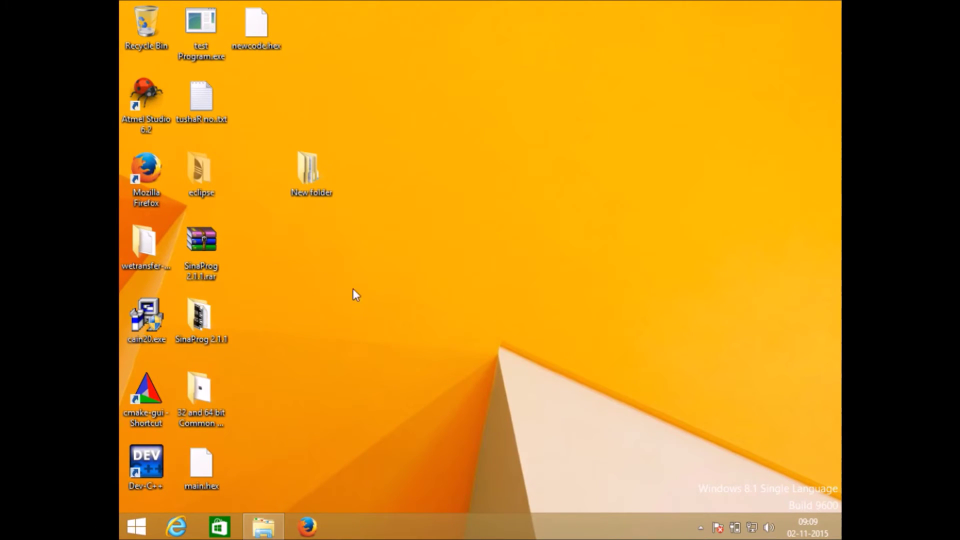
# Step: Launch SinaProg.exe from the SinaProg 2.1.1 desktop folder and reposition its window over the file listing
pyautogui.doubleClick(206, 324)
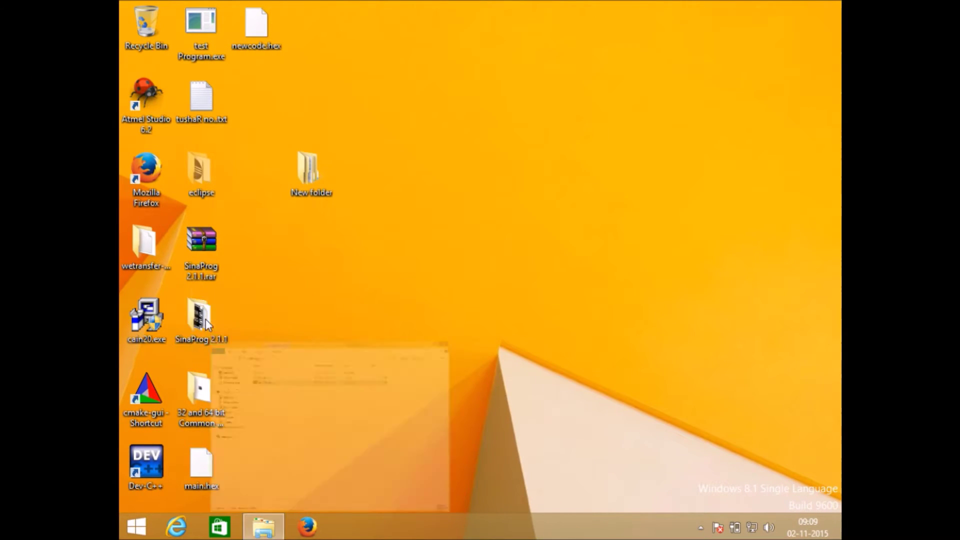
pyautogui.doubleClick(256, 125)
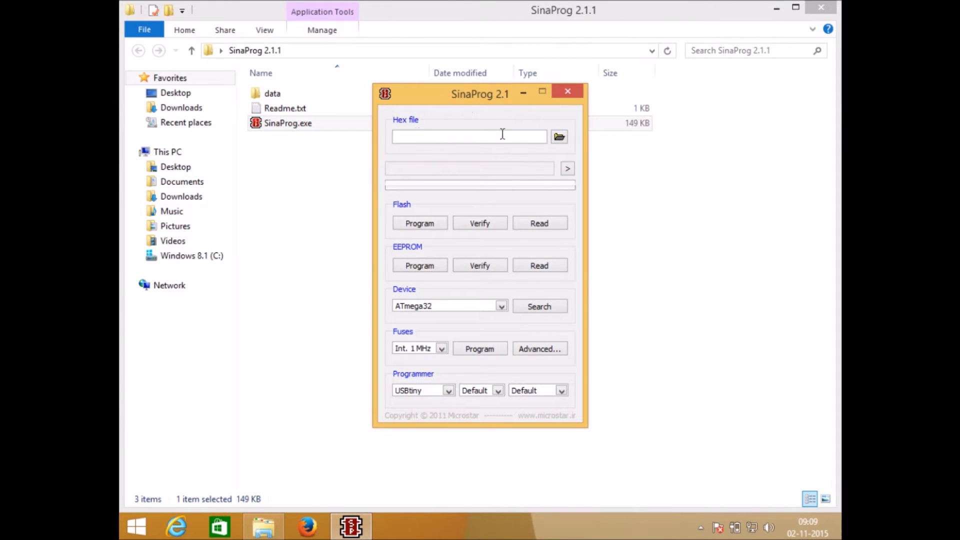
pyautogui.moveTo(430, 91); pyautogui.dragTo(383, 71)
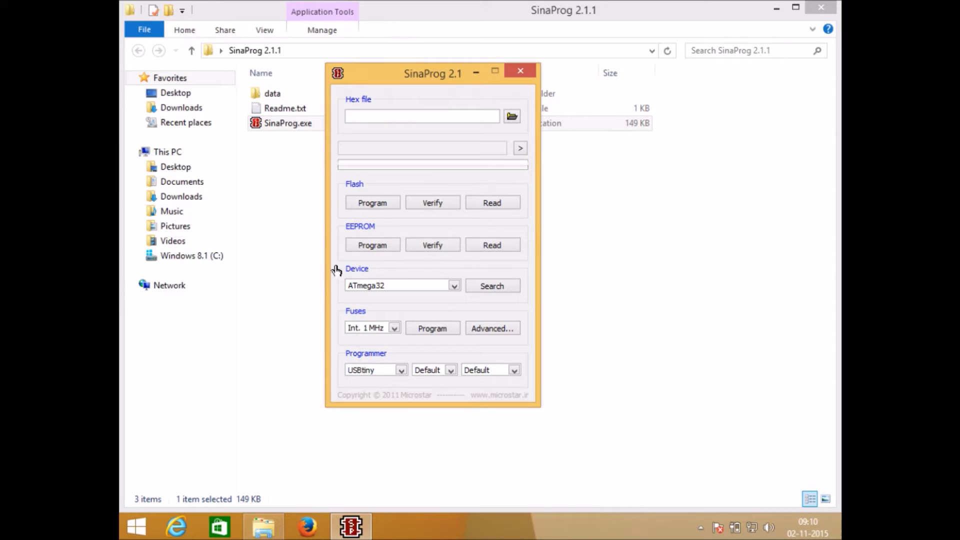
# Step: Choose USBtiny as the programmer and search for the connected device
pyautogui.click(401, 371)
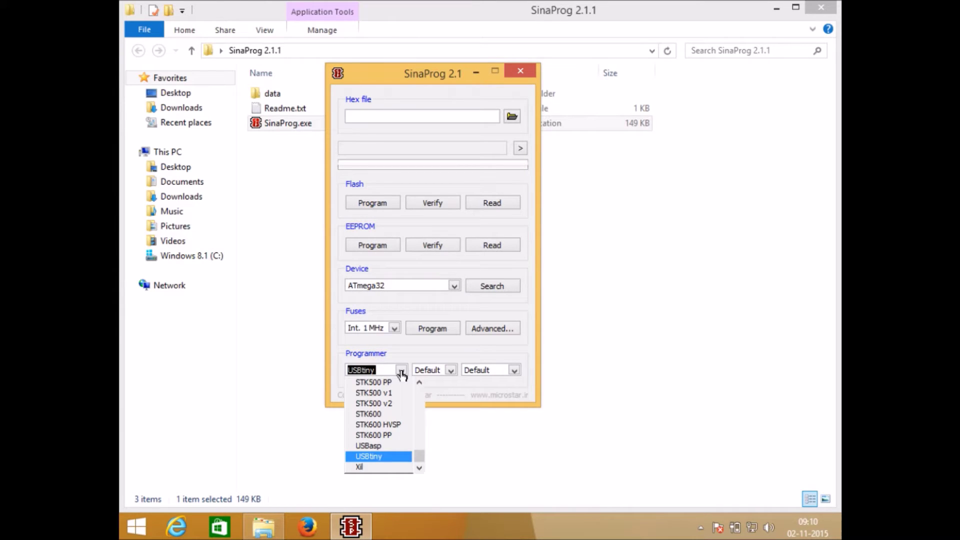
pyautogui.click(380, 457)
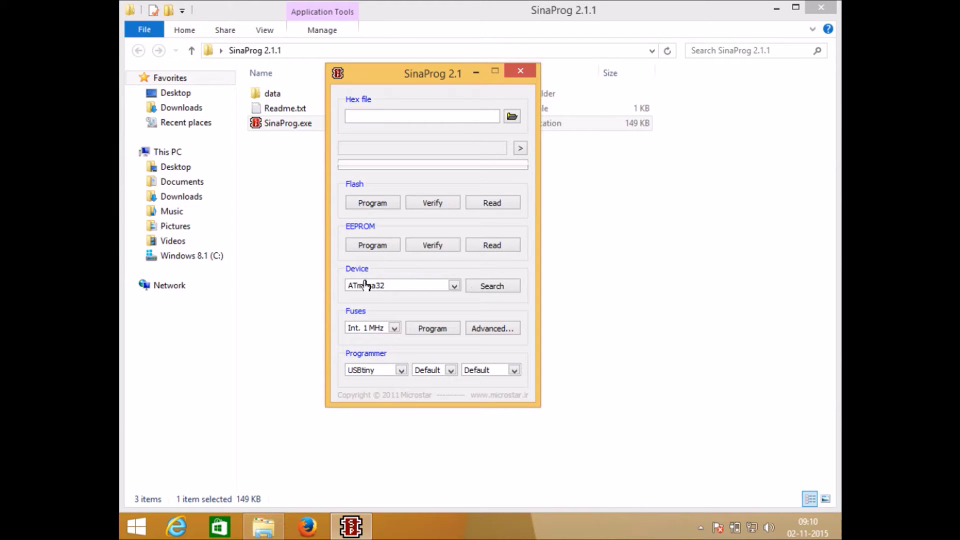
pyautogui.click(491, 286)
# Step: Set the fuse clock option to Int. 4 MHz and program the fuses
pyautogui.click(395, 328)
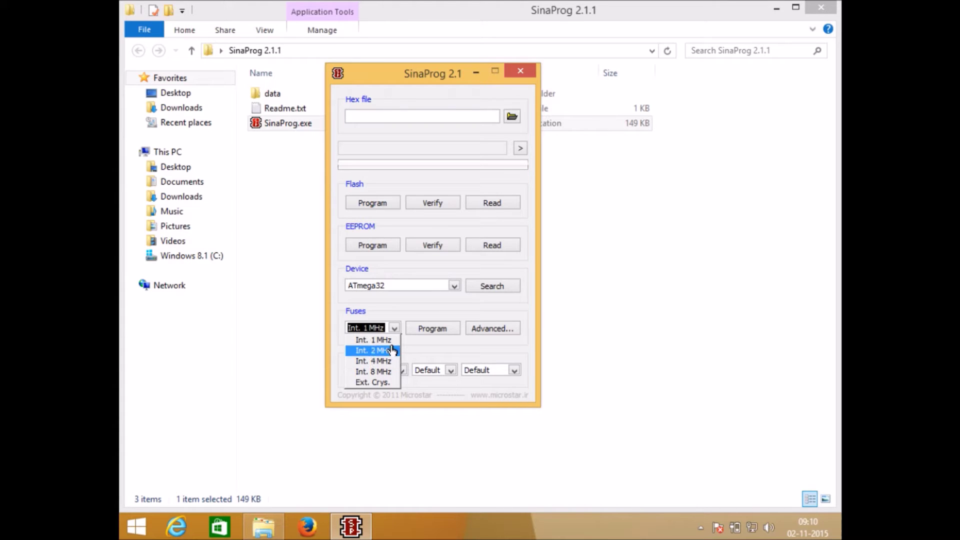
pyautogui.click(415, 342)
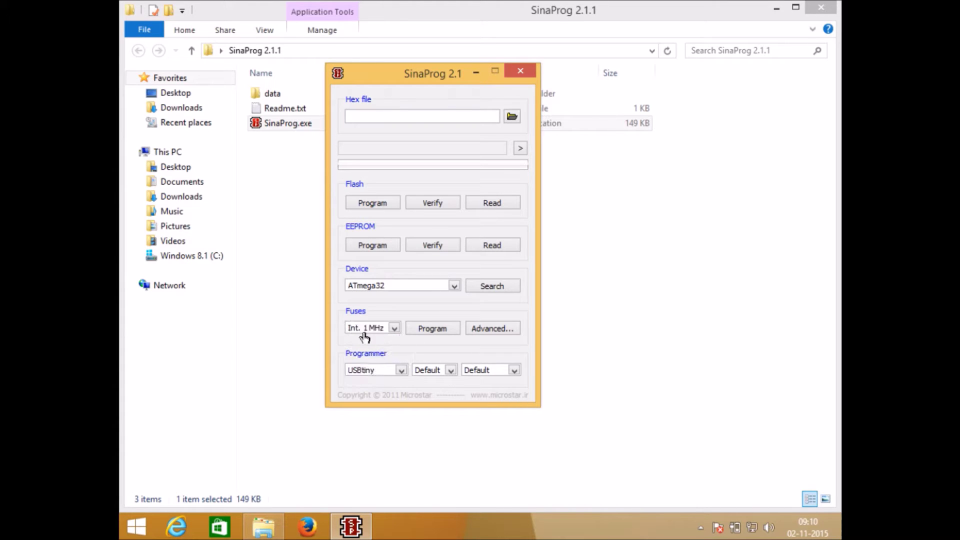
pyautogui.click(393, 329)
pyautogui.click(386, 362)
pyautogui.click(431, 330)
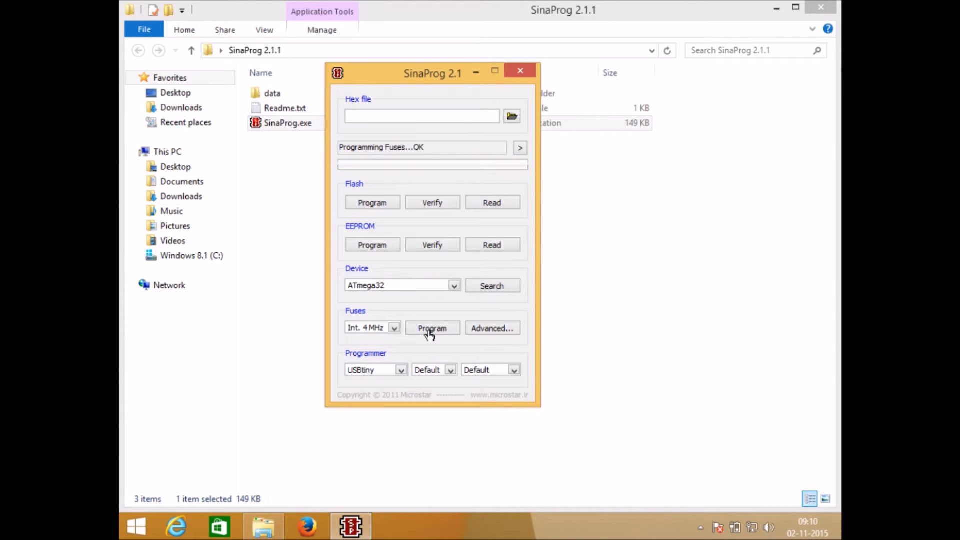
pyautogui.click(430, 332)
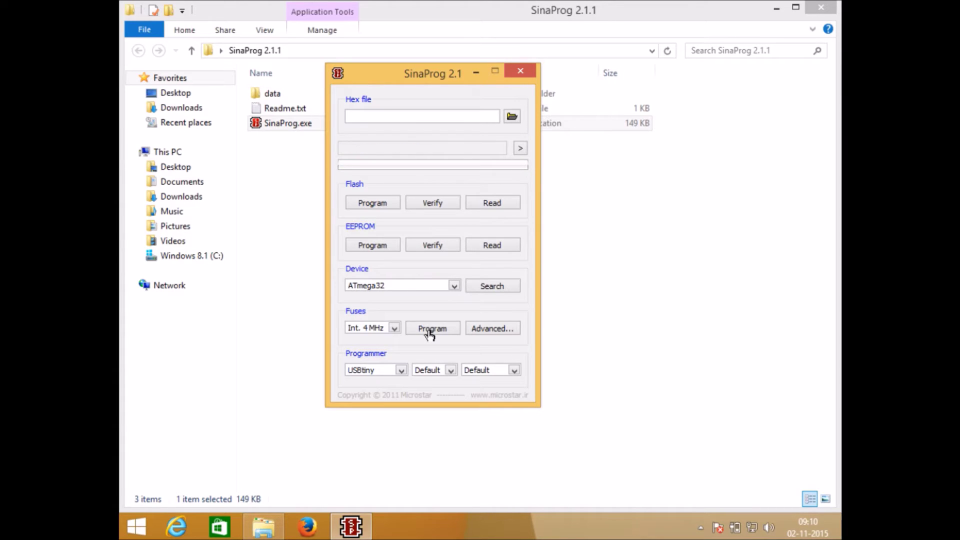
# Step: Change the fuse clock option to Int. 8 MHz and program the fuses
pyautogui.click(393, 328)
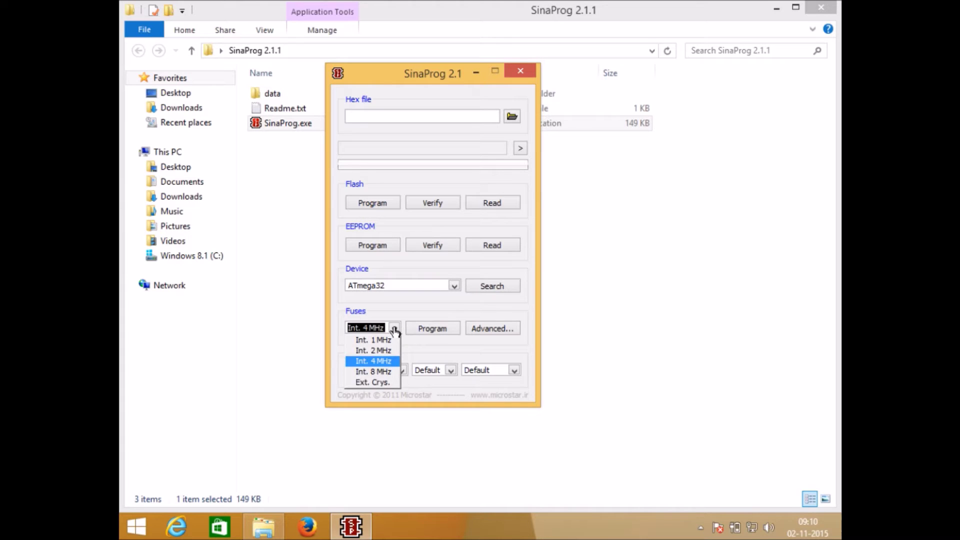
pyautogui.click(386, 371)
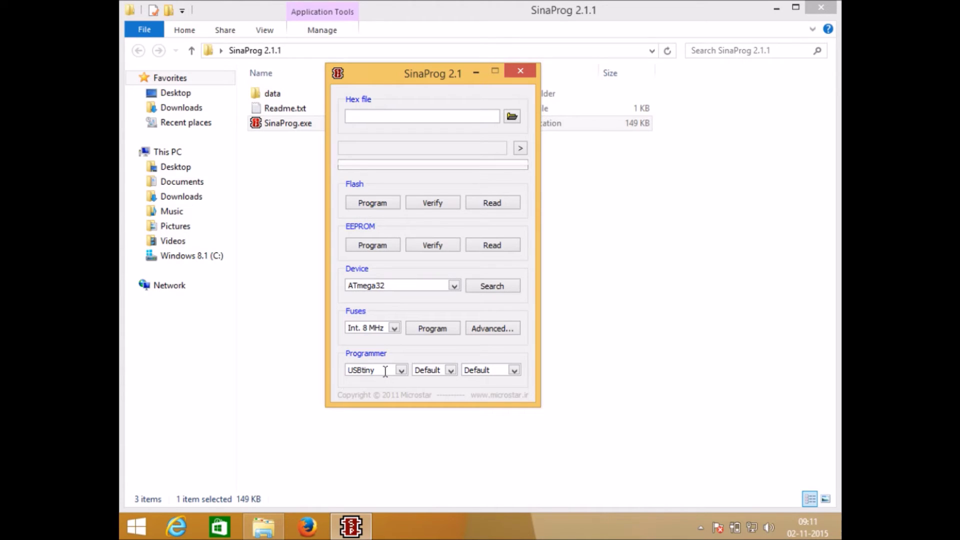
pyautogui.click(433, 330)
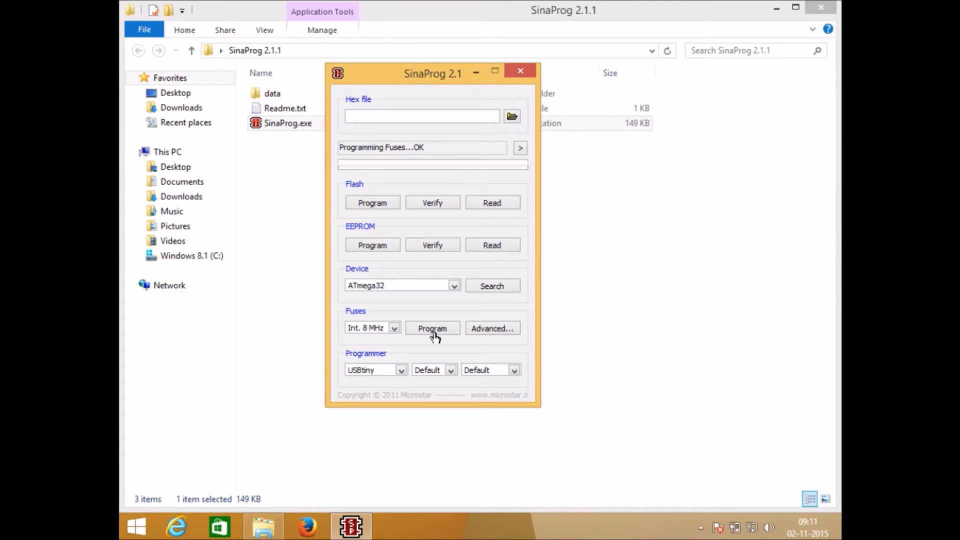
# Step: Switch the fuse clock option to Ext. Crys. and program the fuses
pyautogui.click(396, 329)
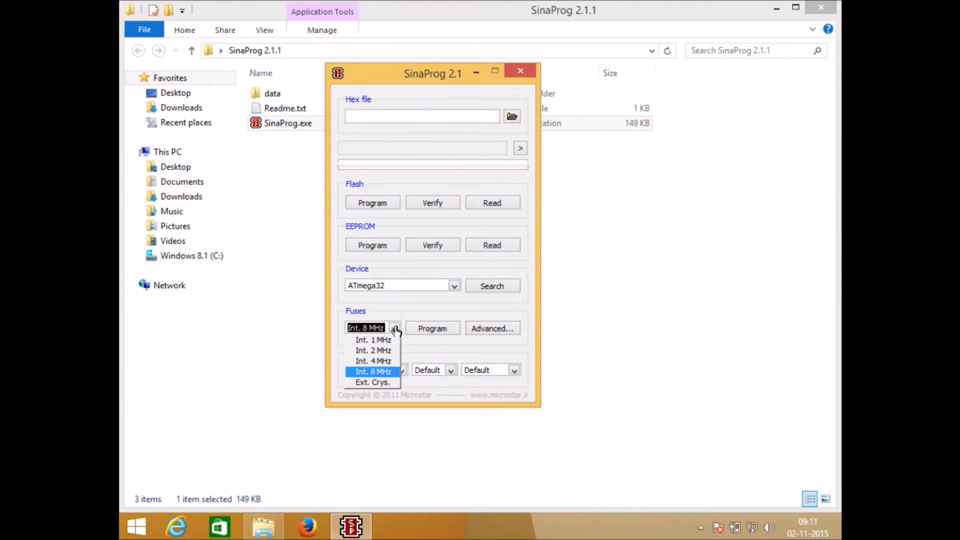
pyautogui.click(378, 383)
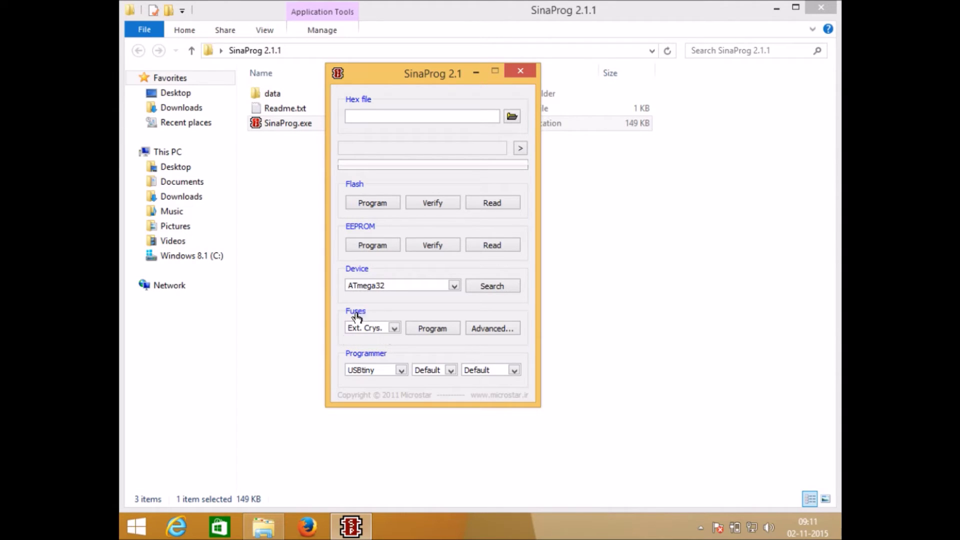
pyautogui.click(431, 332)
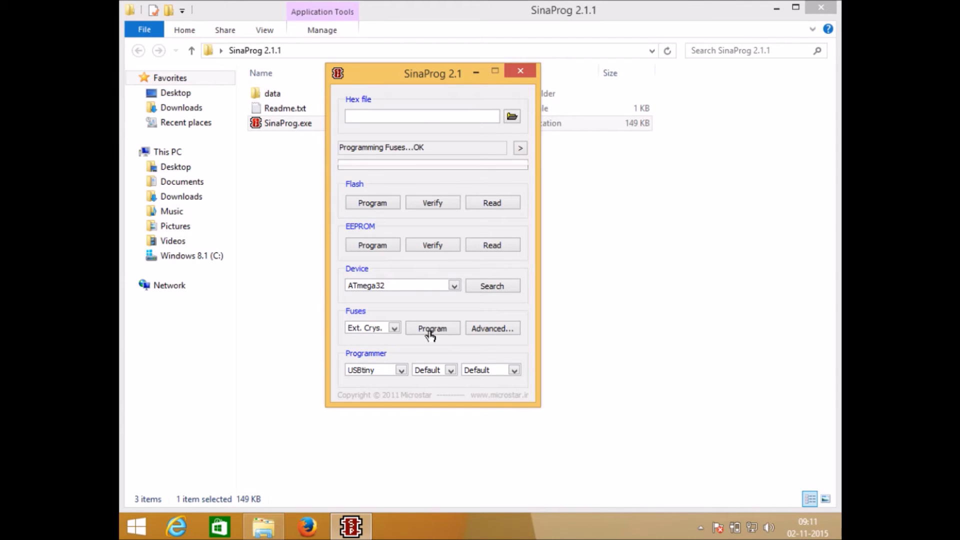
pyautogui.click(431, 332)
# Step: Return the fuse clock option to Int. 4 MHz and program the fuses again
pyautogui.click(395, 328)
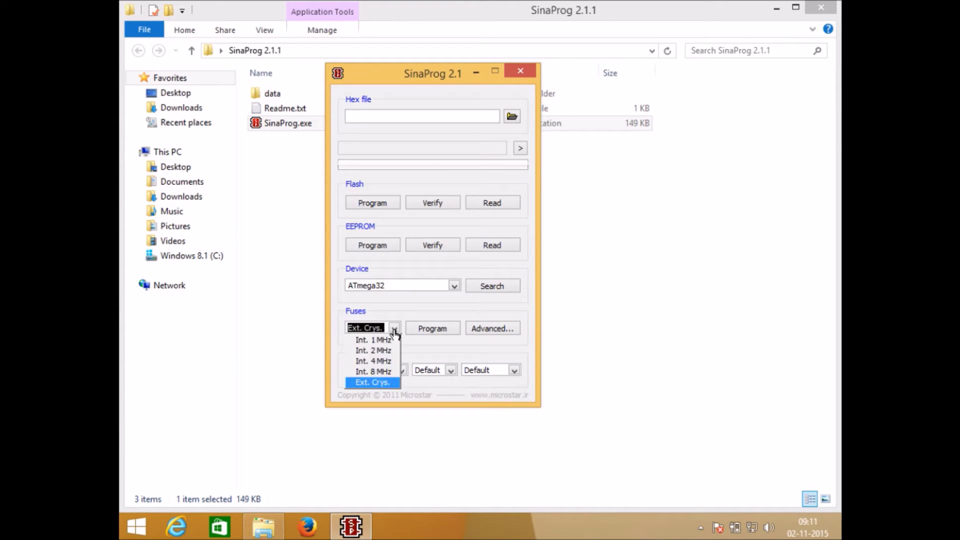
pyautogui.click(385, 361)
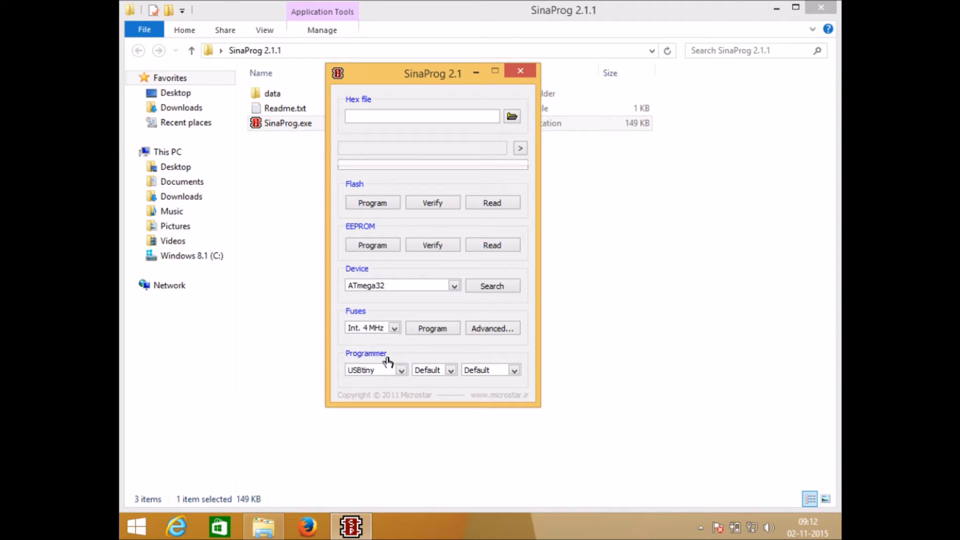
pyautogui.click(432, 332)
# Step: In the advanced fuse settings, select the JTAG Interface entry of the high fuse byte, accept the byte and write the fuses
pyautogui.click(490, 329)
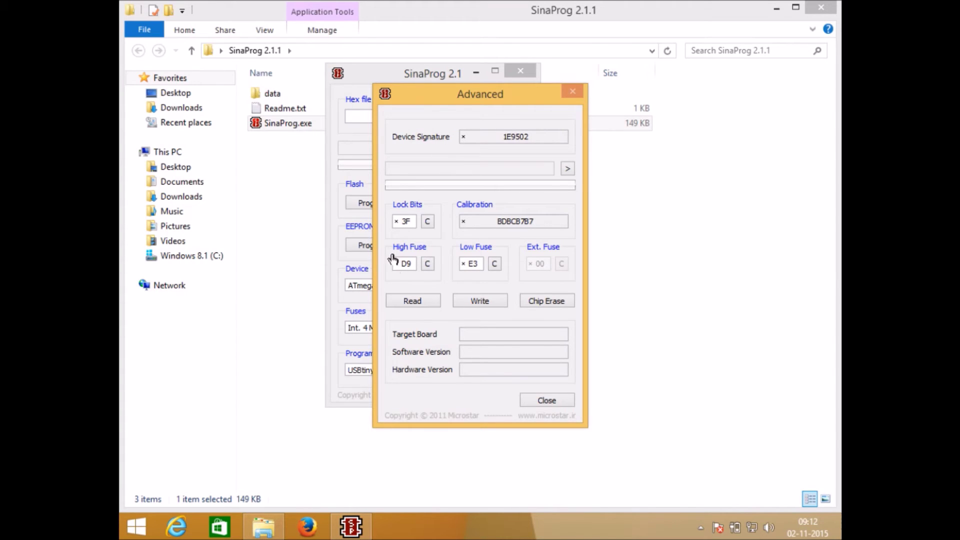
pyautogui.click(426, 264)
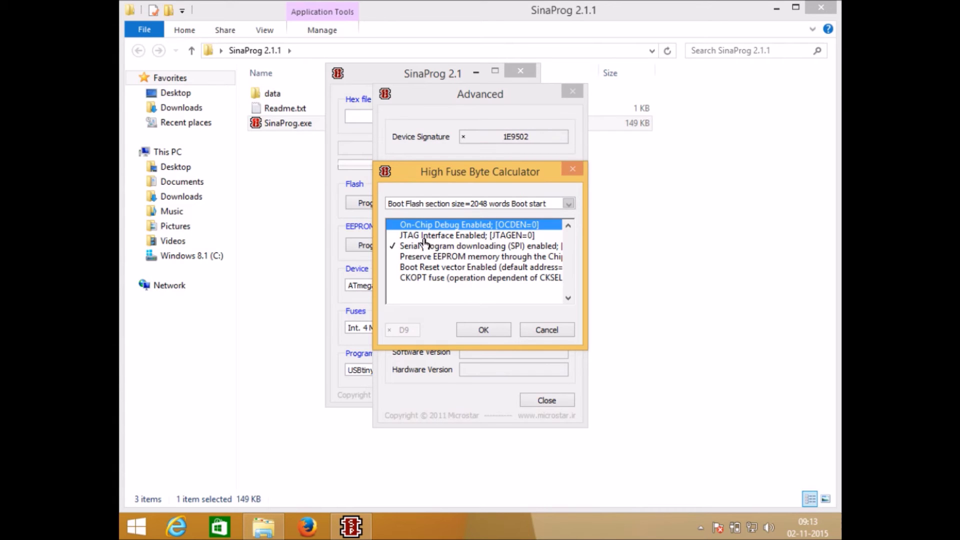
pyautogui.click(395, 235)
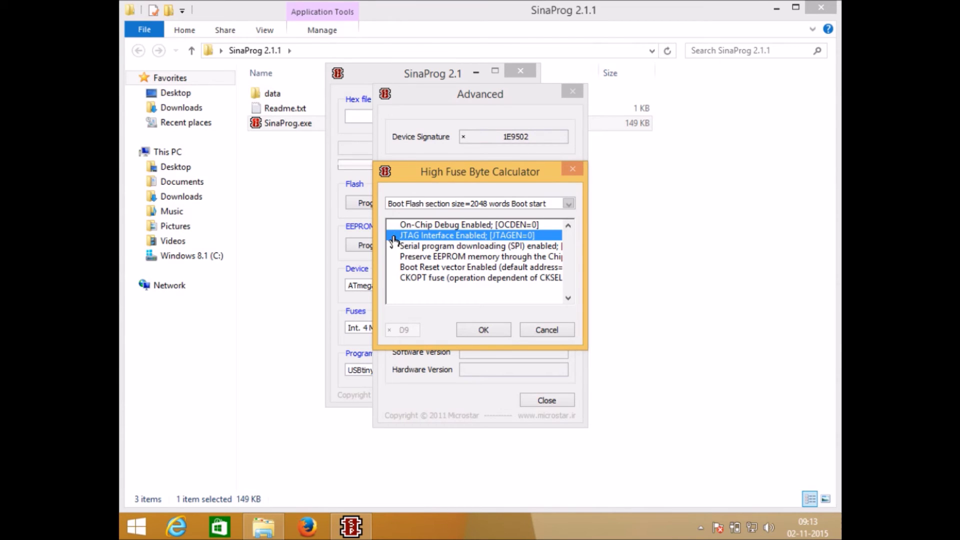
pyautogui.click(486, 330)
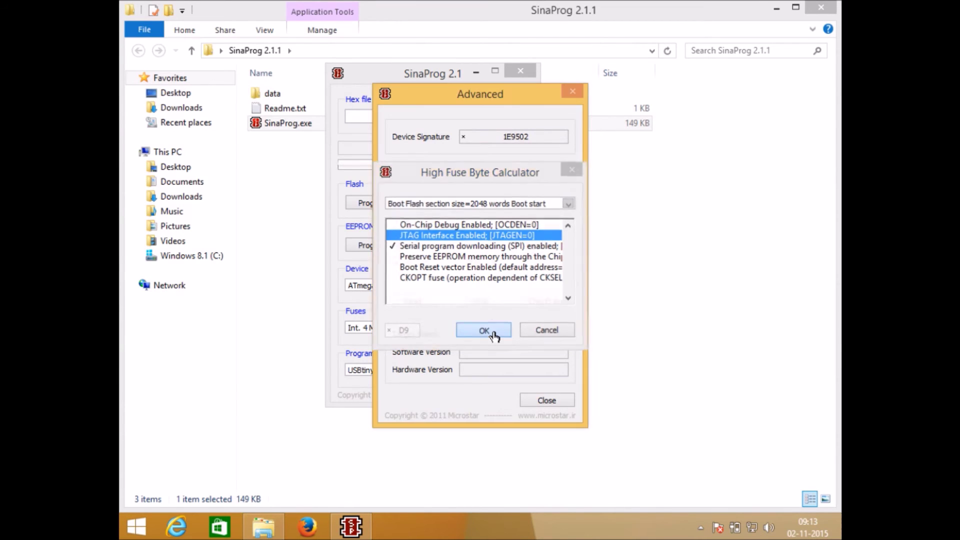
pyautogui.click(486, 304)
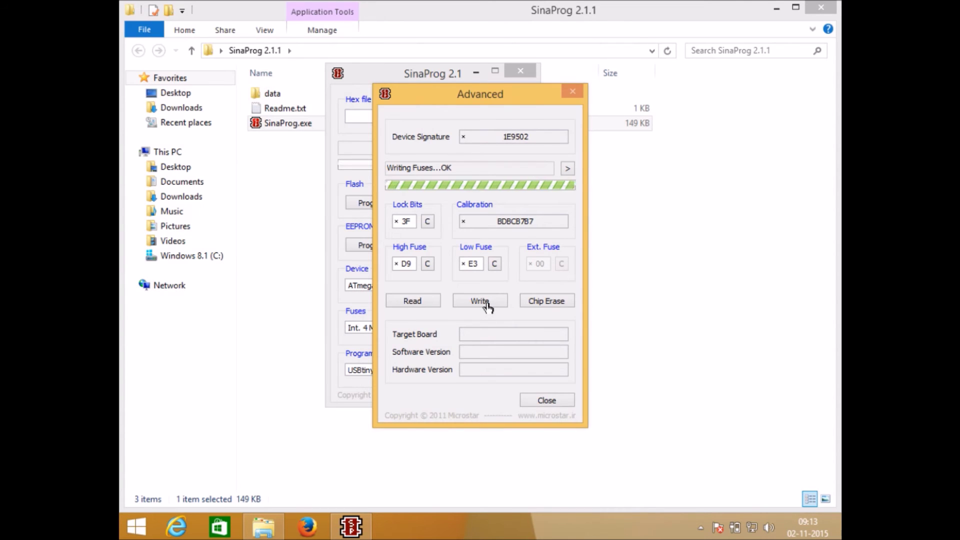
# Step: Examine the low fuse byte's brown-out level and clock source options, then leave the calculator and advanced settings without changes
pyautogui.click(495, 266)
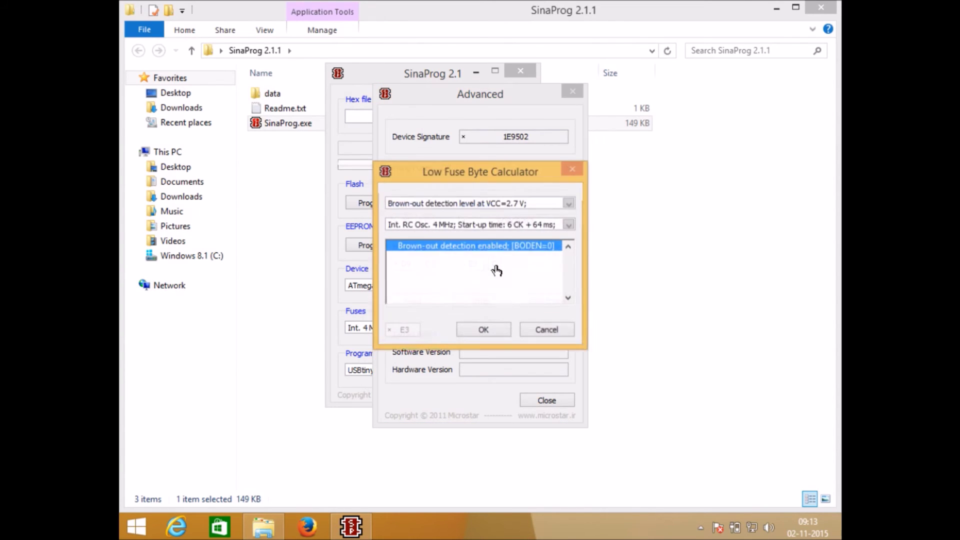
pyautogui.click(568, 205)
pyautogui.click(570, 206)
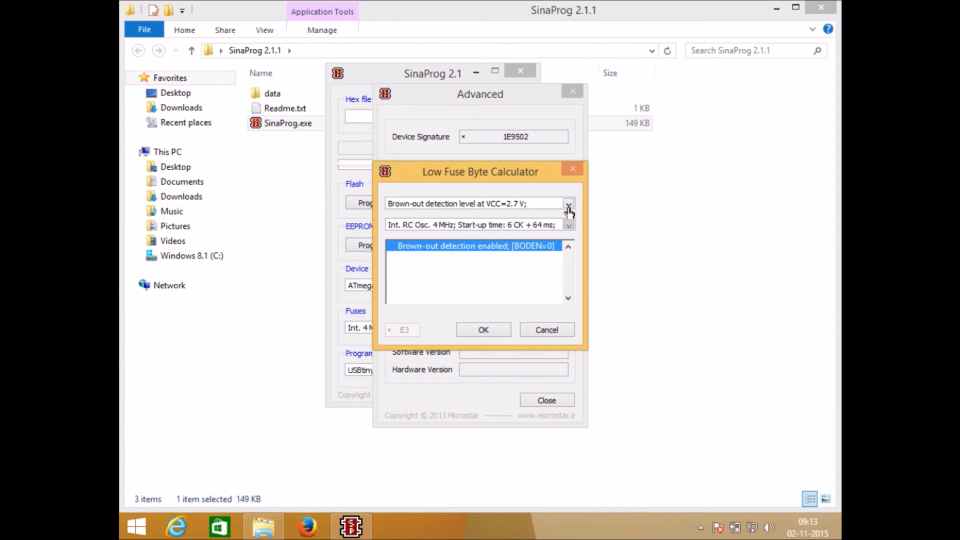
pyautogui.click(569, 226)
pyautogui.scroll(3, 545, 255)
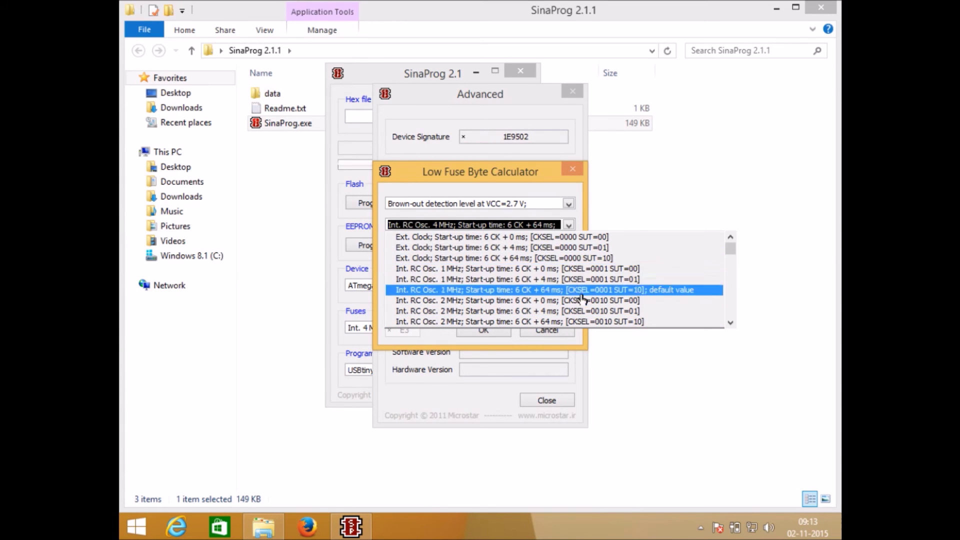
pyautogui.scroll(-12, 555, 267)
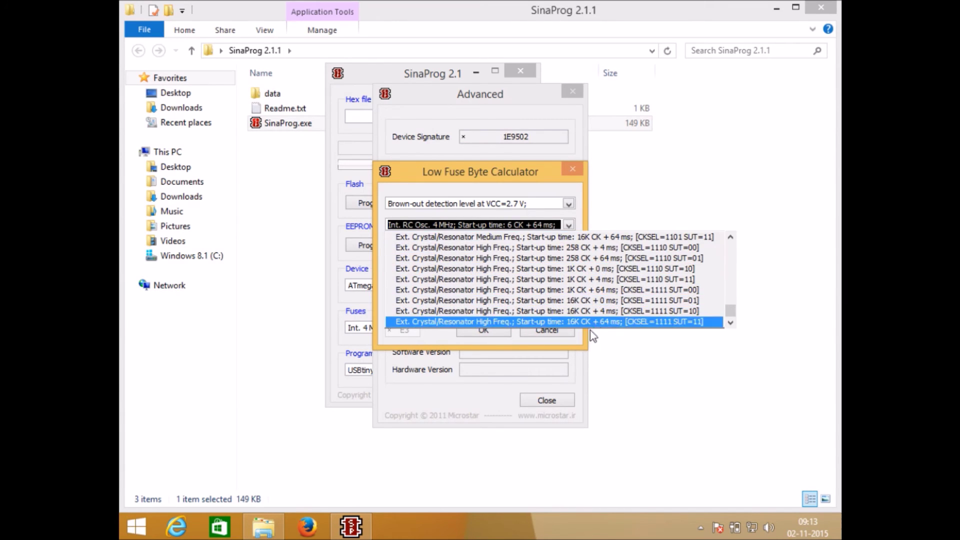
pyautogui.click(586, 345)
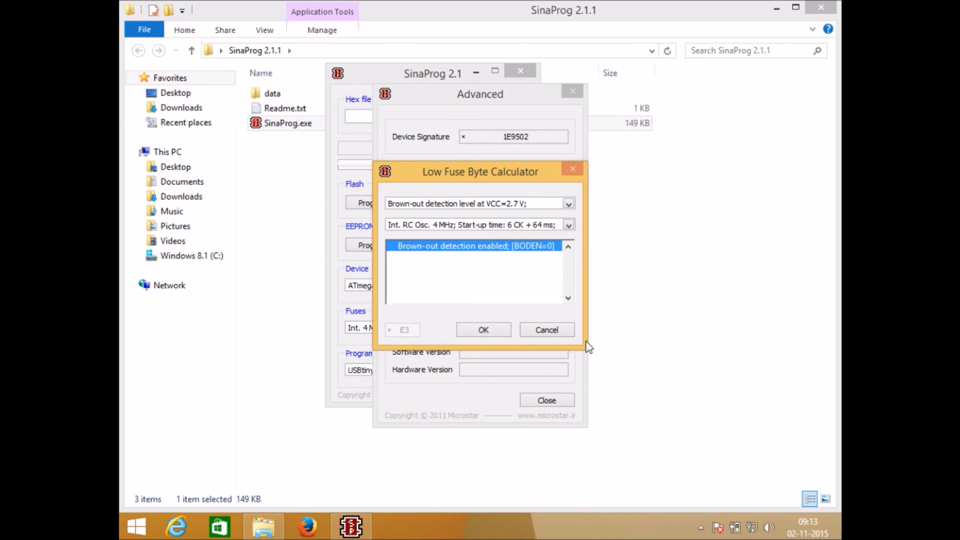
pyautogui.click(546, 332)
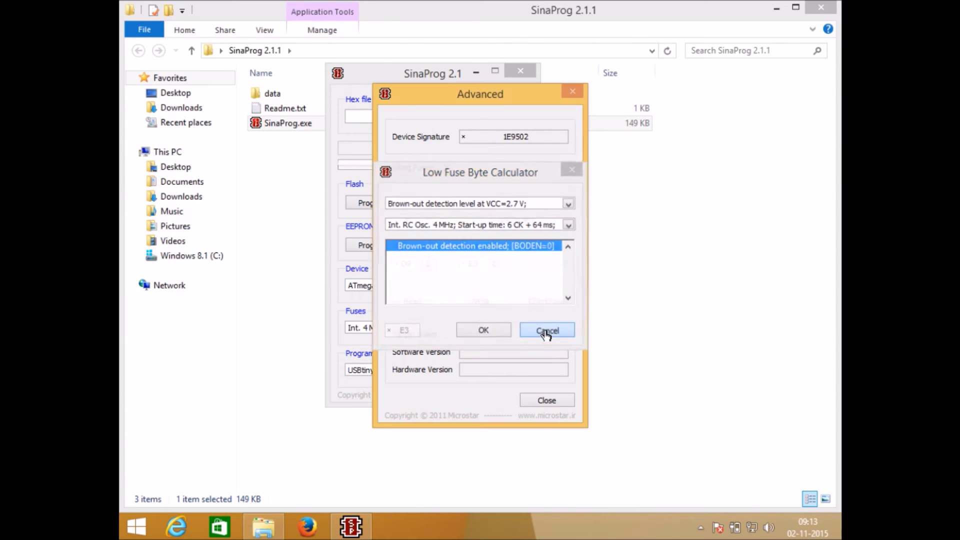
pyautogui.click(549, 401)
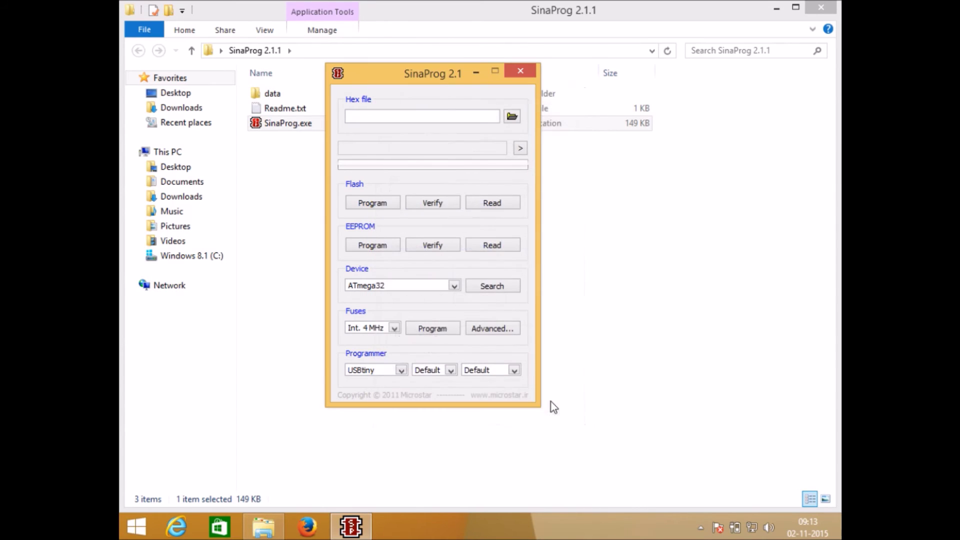
# Step: Reopen the advanced settings to review the high fuse byte's JTAG and SPI programming entries, then close them
pyautogui.click(497, 328)
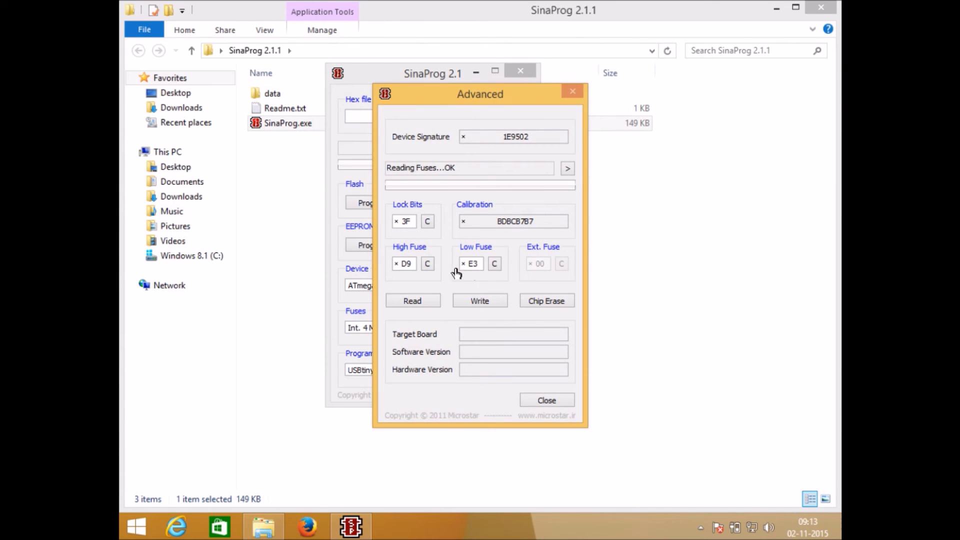
pyautogui.click(427, 264)
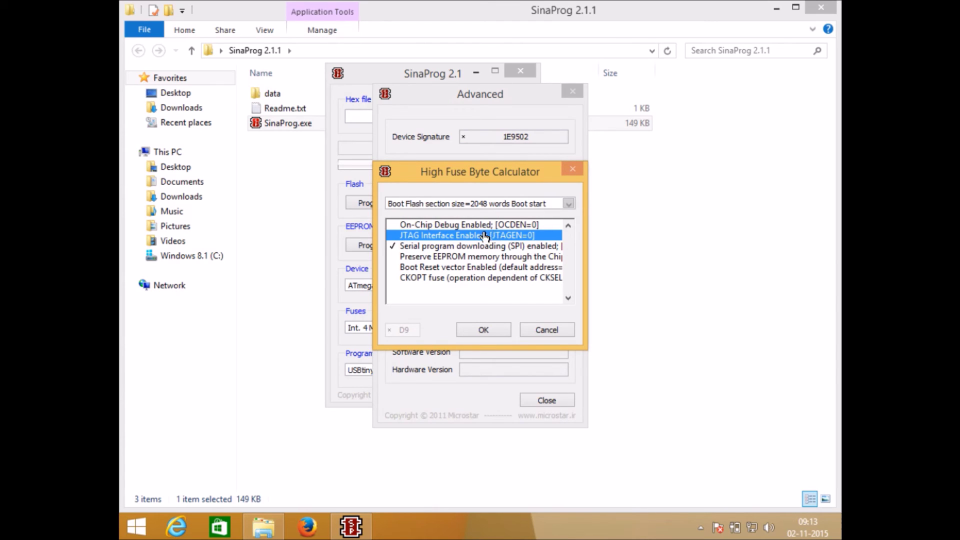
pyautogui.click(425, 247)
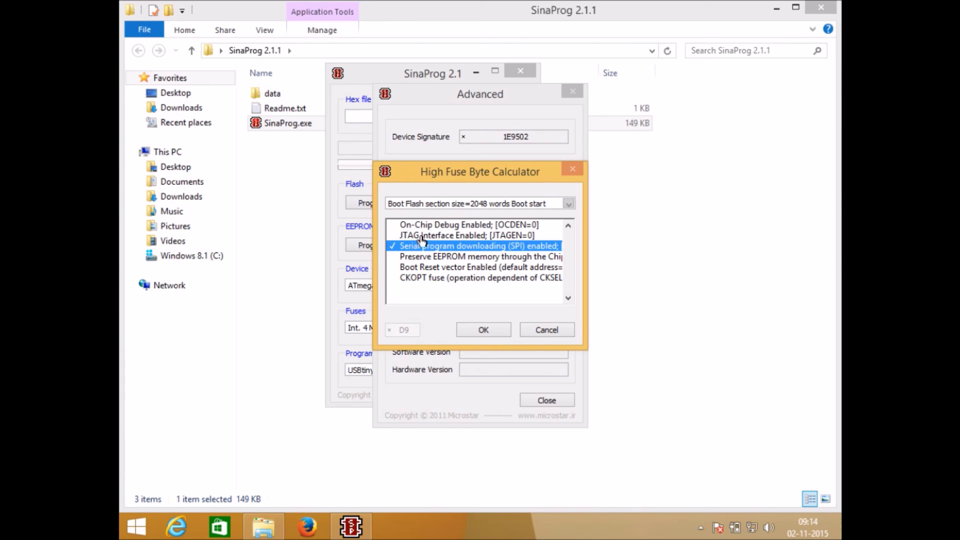
pyautogui.click(484, 332)
pyautogui.click(547, 402)
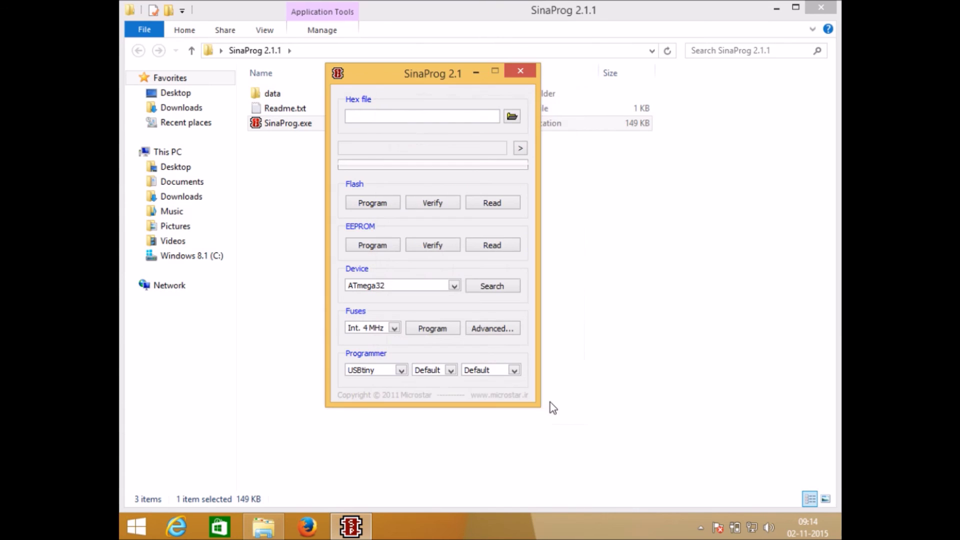